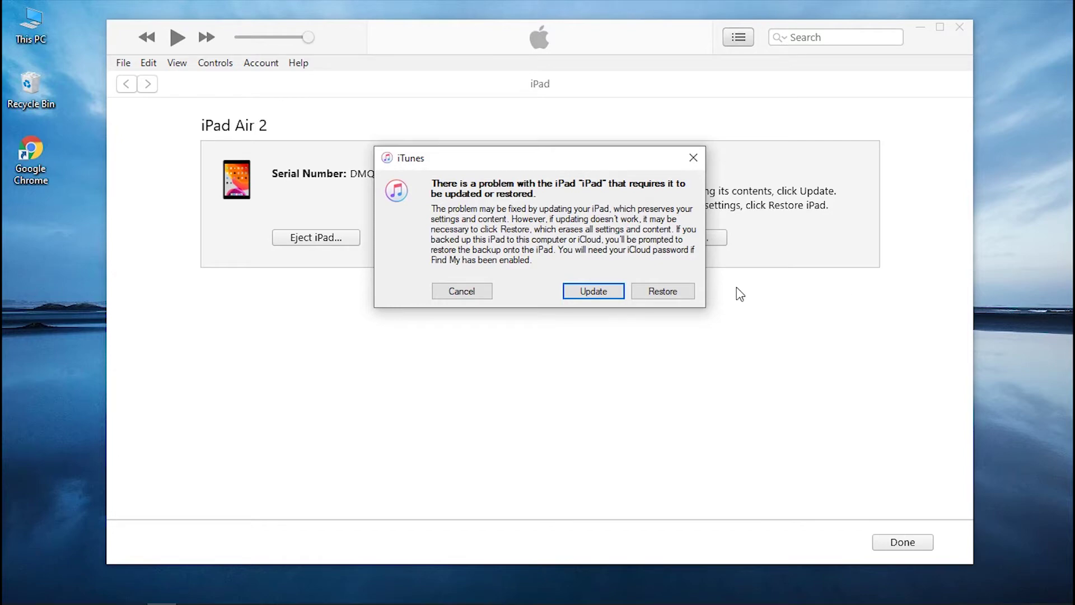
# - Restore the disabled iPad Air 2 in iTunes with iPadOS 15.3.1, accepting the license
pyautogui.click(664, 291)
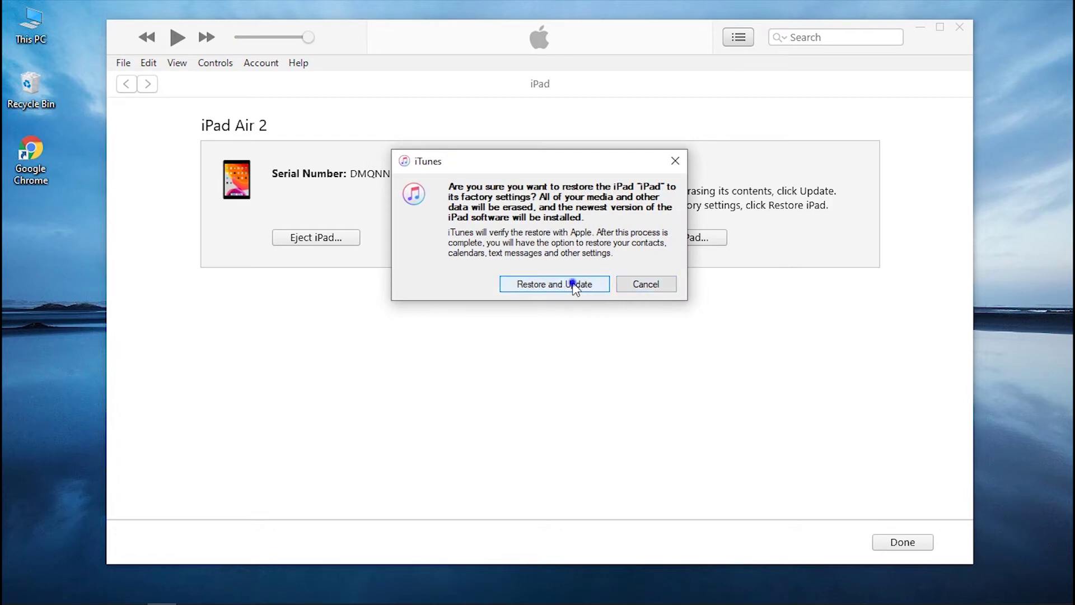
pyautogui.click(572, 285)
pyautogui.click(708, 454)
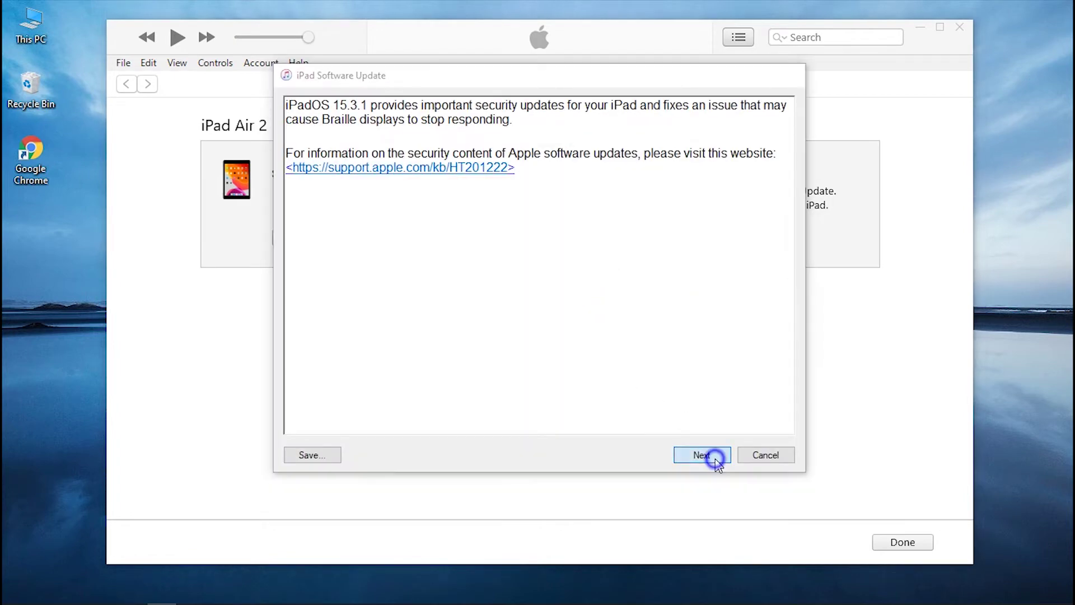
pyautogui.click(714, 459)
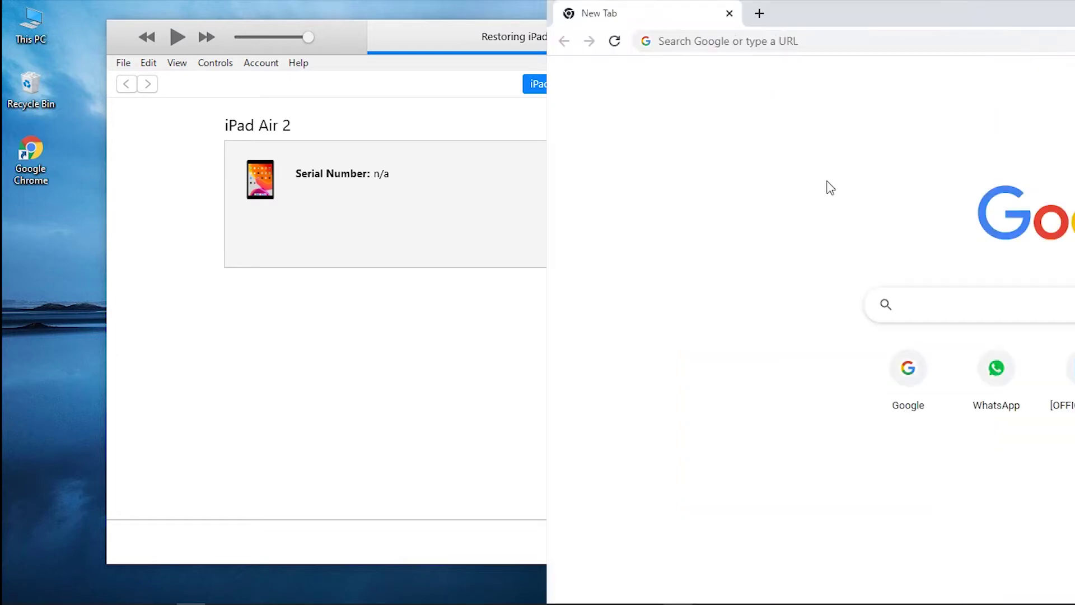
pyautogui.click(273, 40)
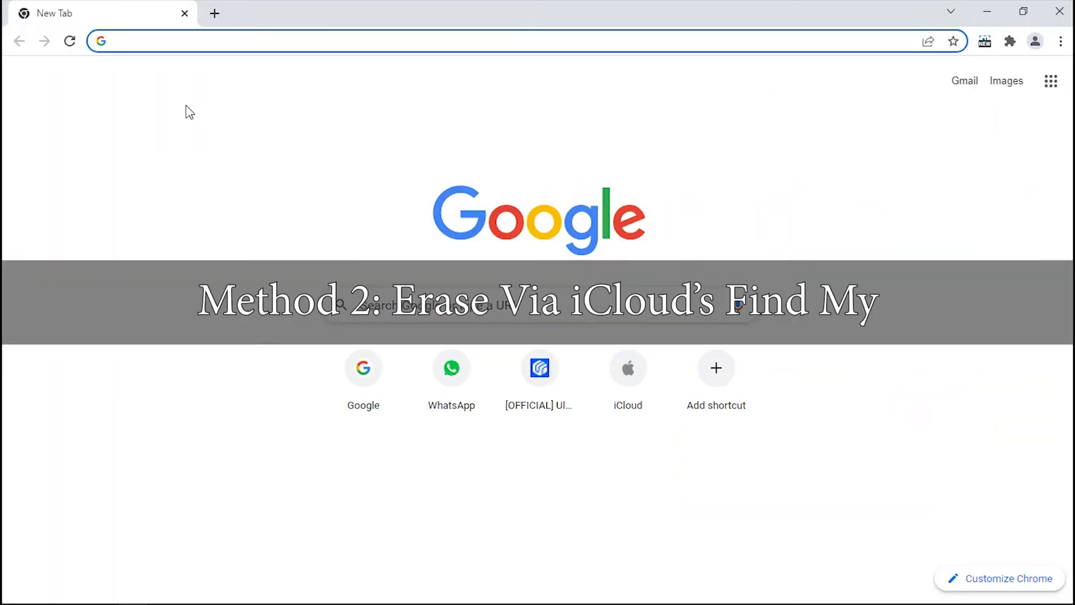
# - Go to iCloud.com and sign in with the Apple ID and its password
pyautogui.write('iClo')
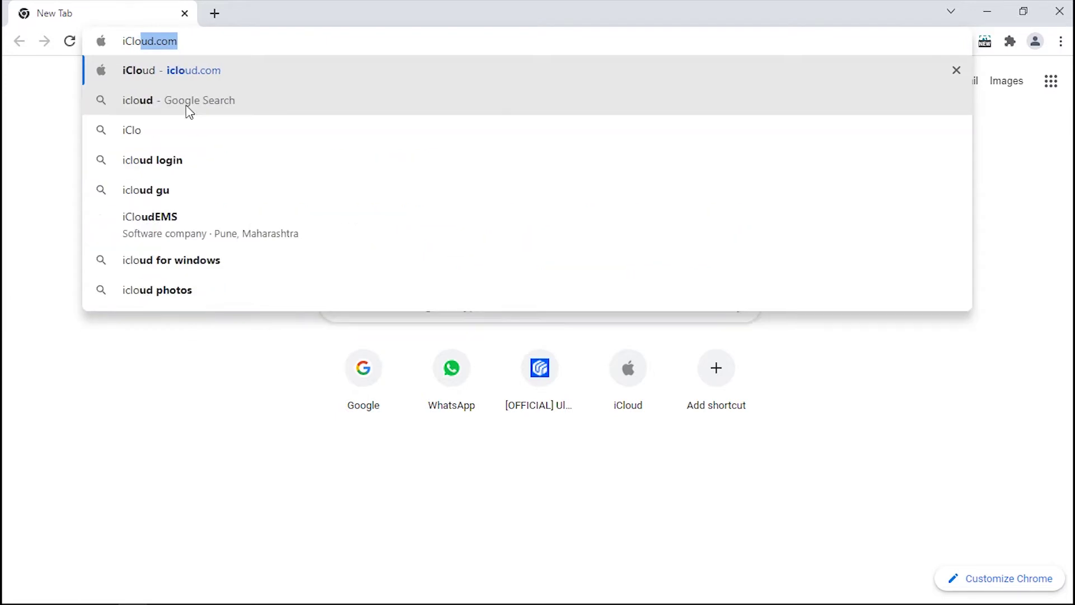
pyautogui.write('ud.com')
pyautogui.press('Return')
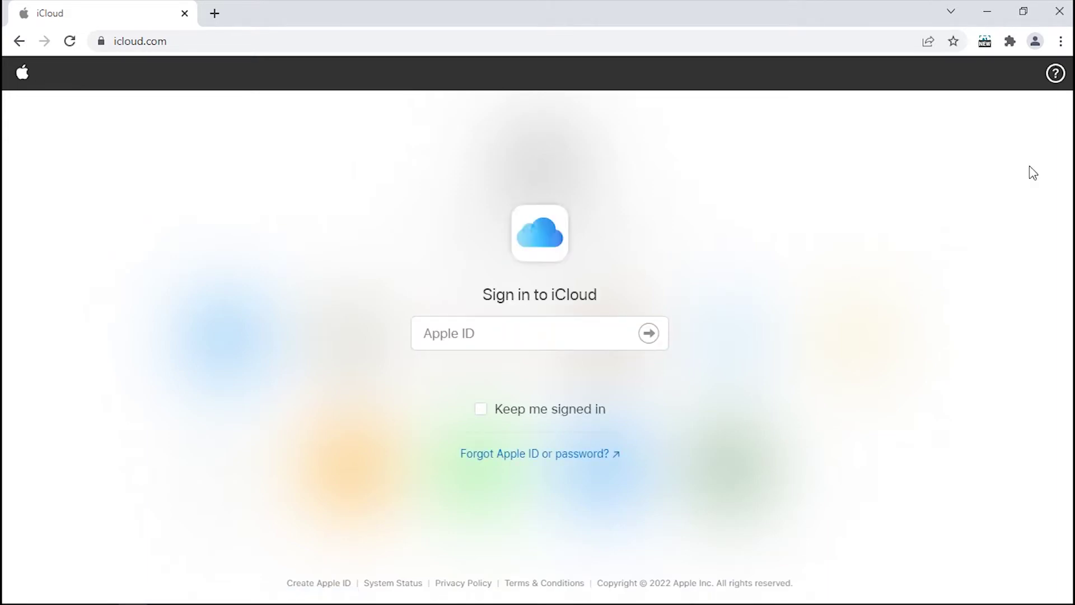
pyautogui.click(557, 324)
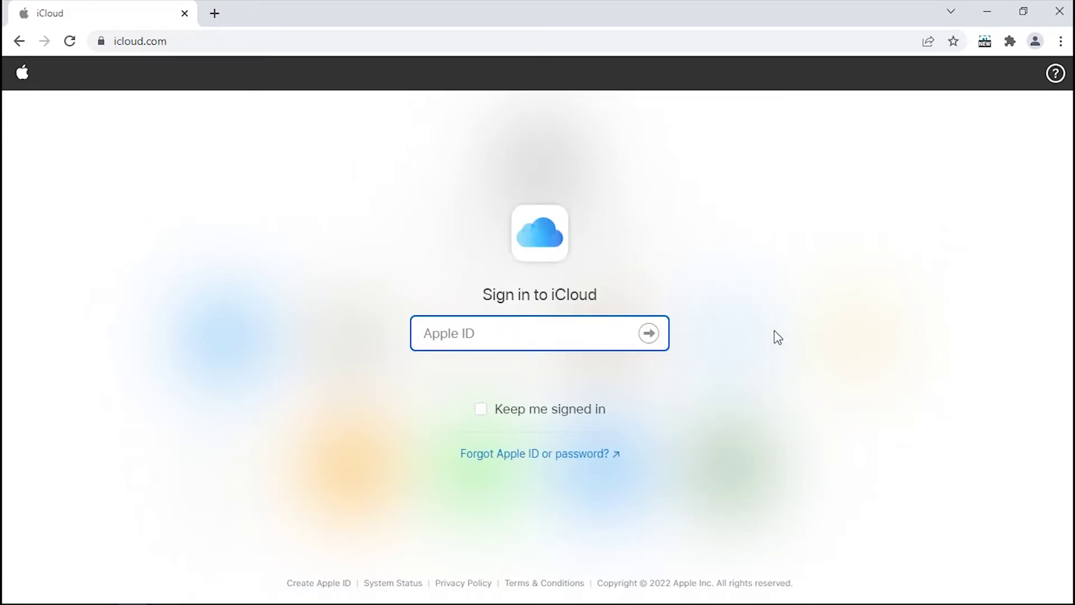
pyautogui.hotkey('ctrl', 'v')
pyautogui.press('Return')
pyautogui.write('•••••••••')
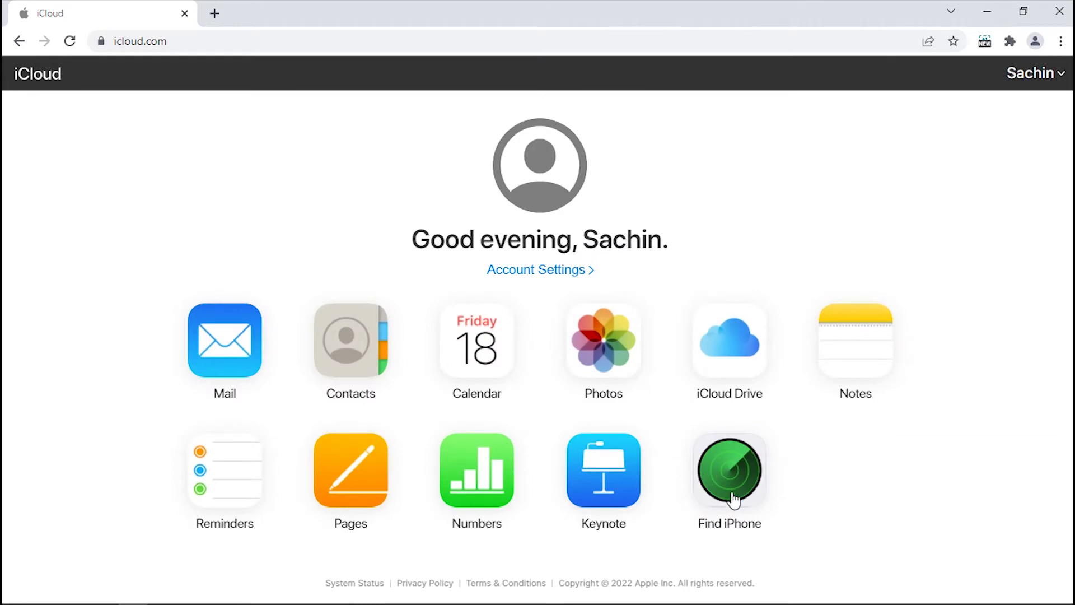
pyautogui.click(734, 500)
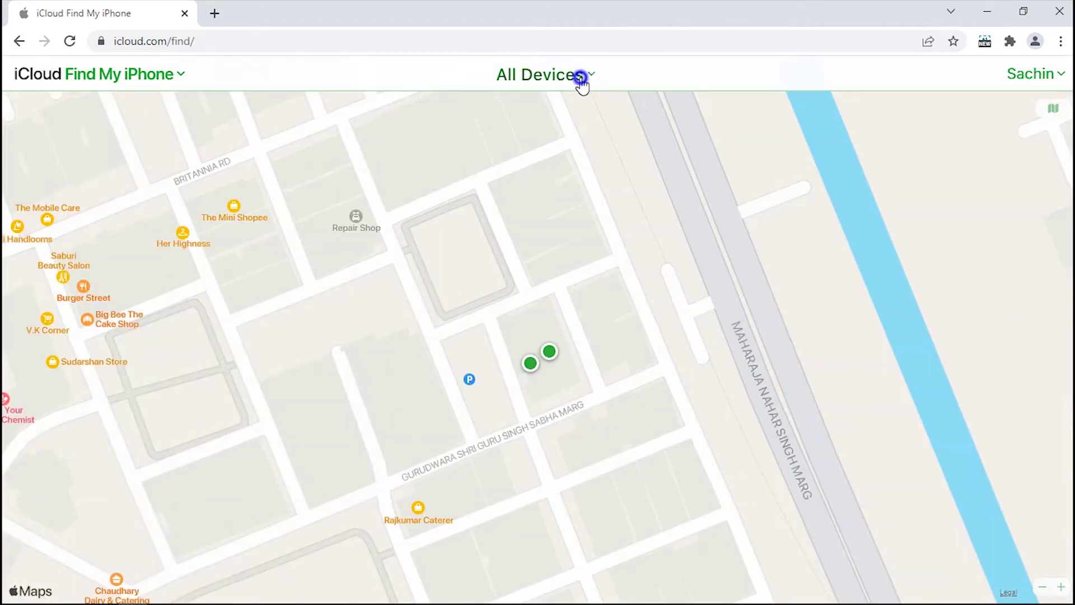
# - Pick the iPad from All Devices and erase it, authorising with the Apple ID password
pyautogui.click(581, 79)
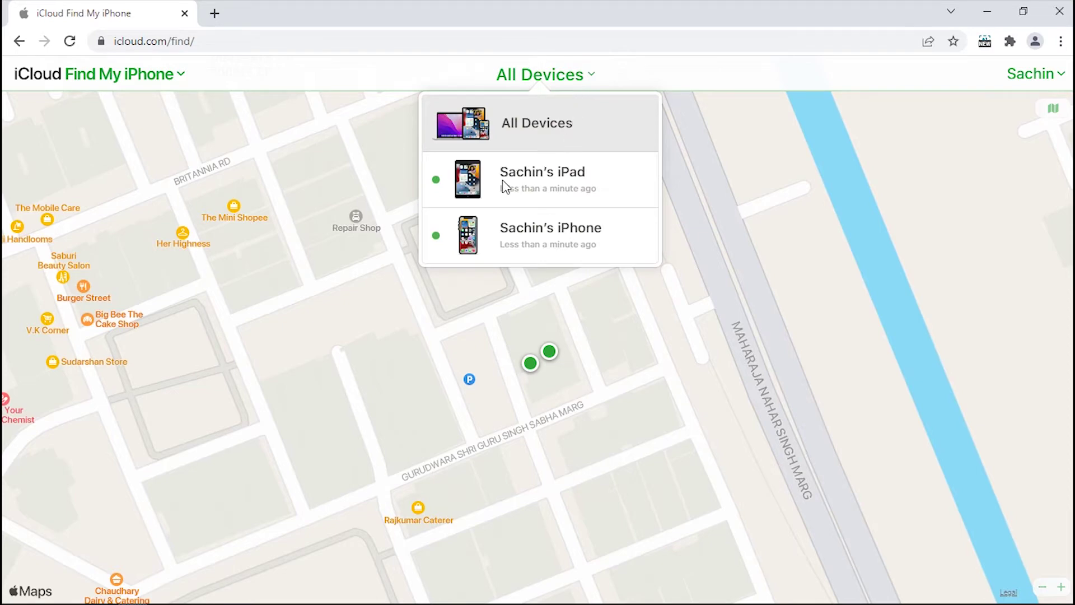
pyautogui.click(582, 182)
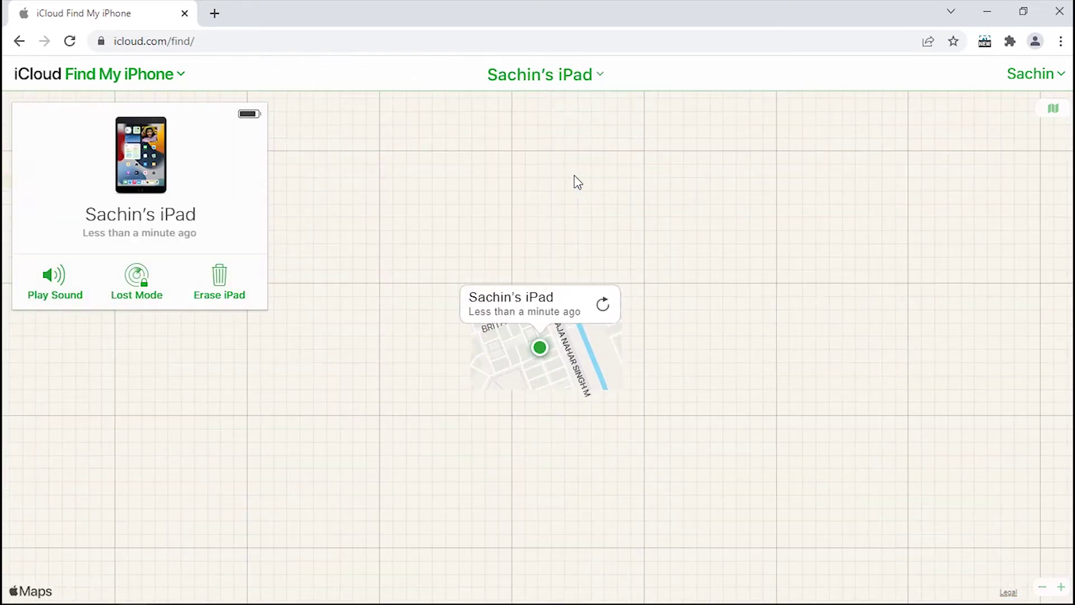
pyautogui.click(222, 278)
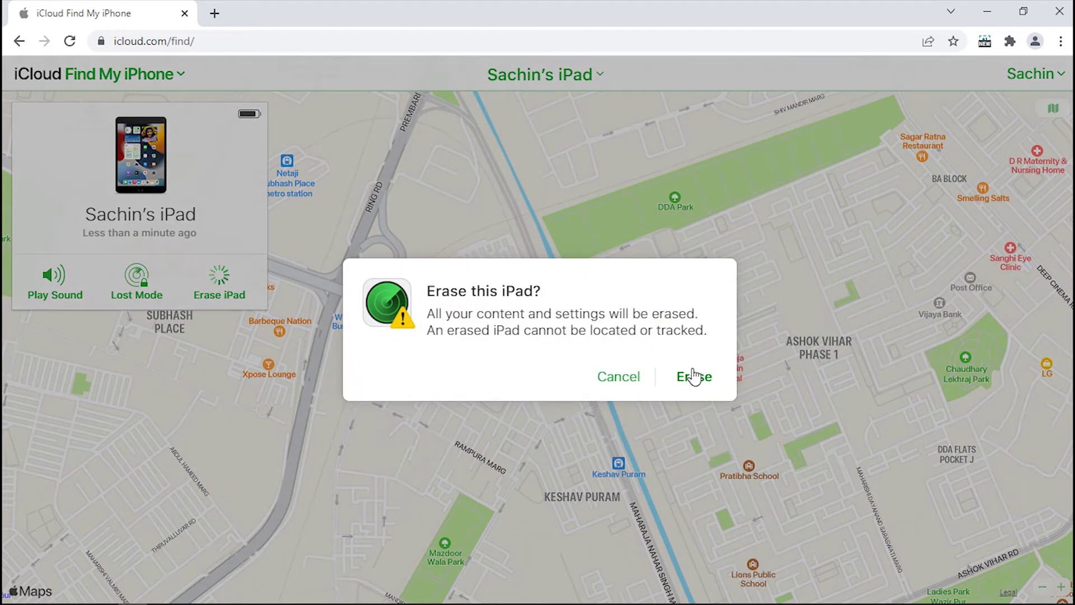
pyautogui.click(693, 375)
pyautogui.write('•')
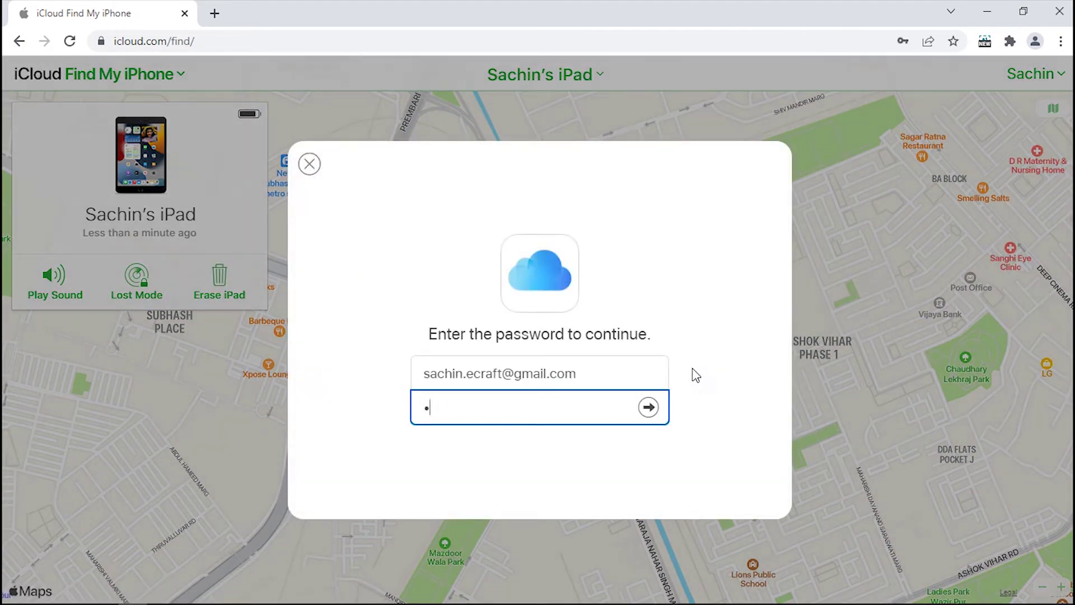
pyautogui.write('•••••••')
pyautogui.press('Return')
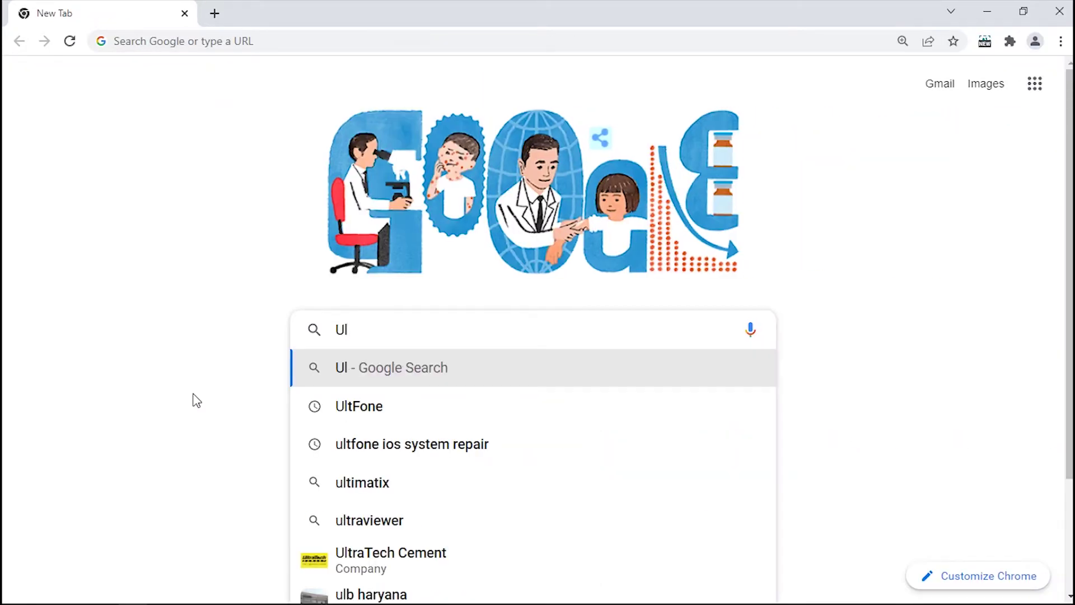
# - Google 'UltFone iOS System Repair' and open the official ultfone.com result
pyautogui.write('tF')
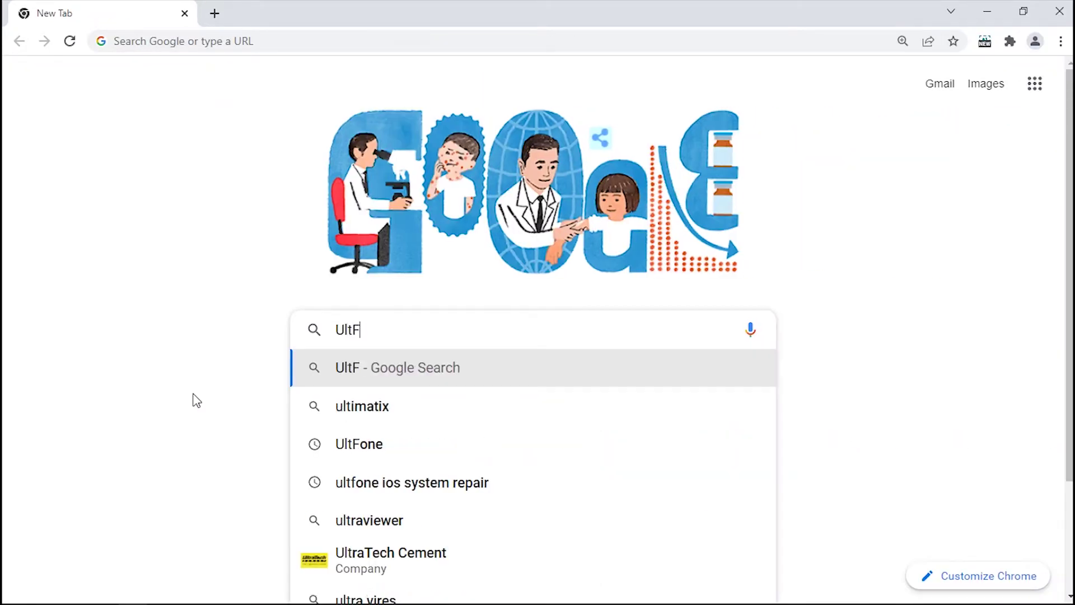
pyautogui.write('one iOS S')
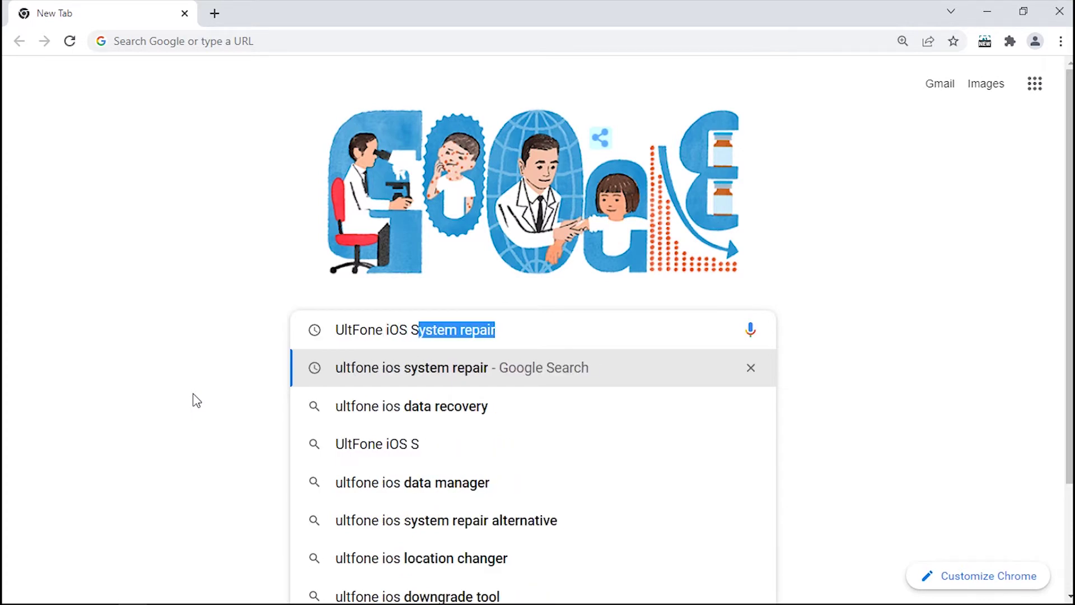
pyautogui.write('ystem Re')
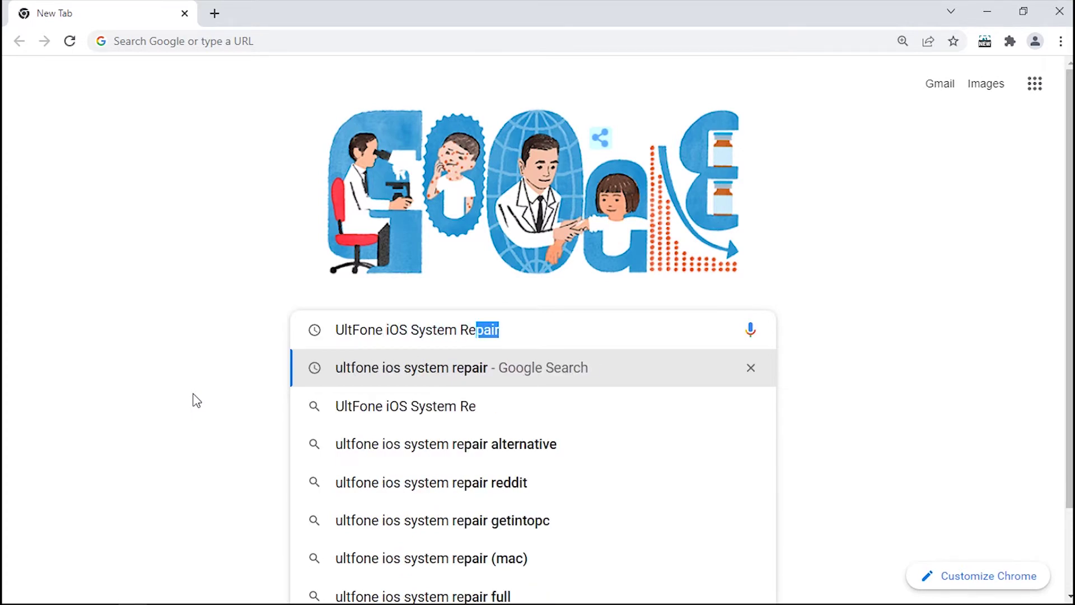
pyautogui.write('pair')
pyautogui.press('Return')
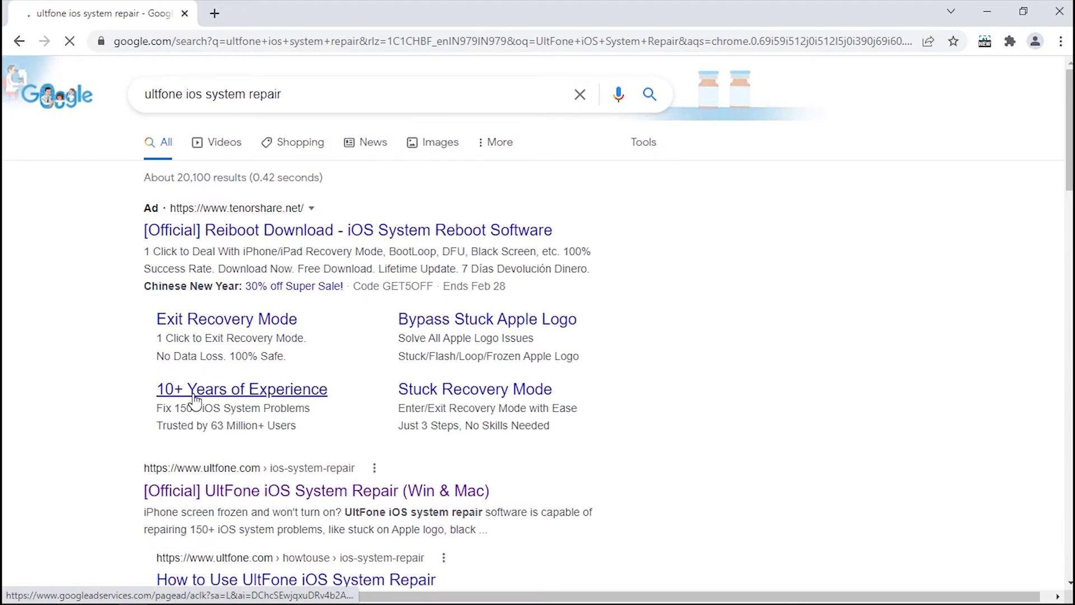
pyautogui.scroll(-3, 194, 398)
pyautogui.click(309, 334)
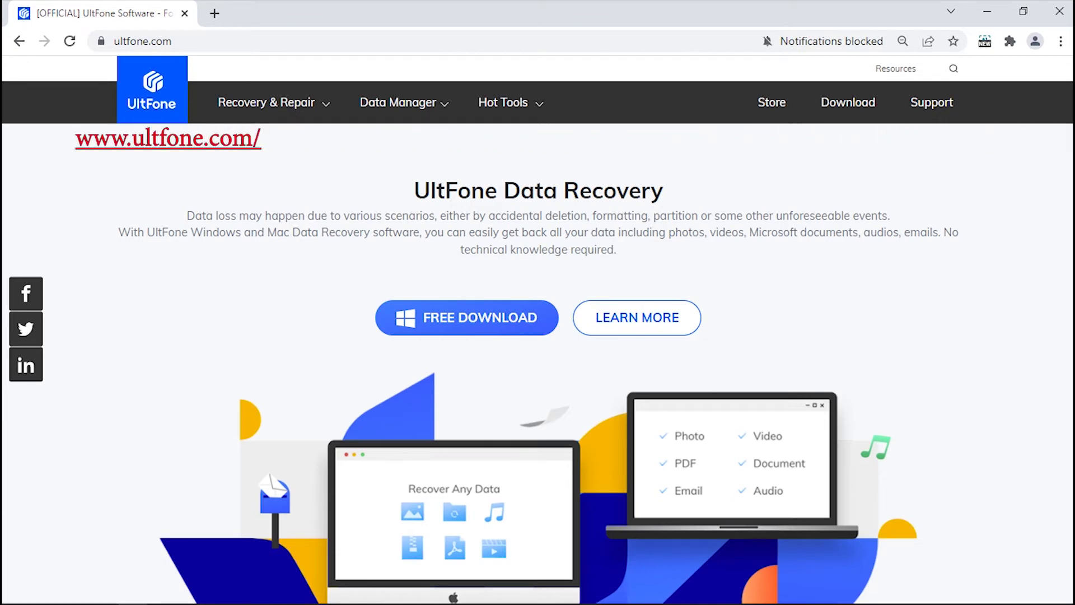
# - Download the Windows installer from the iOS System Repair product page and install it
pyautogui.moveTo(290, 122)
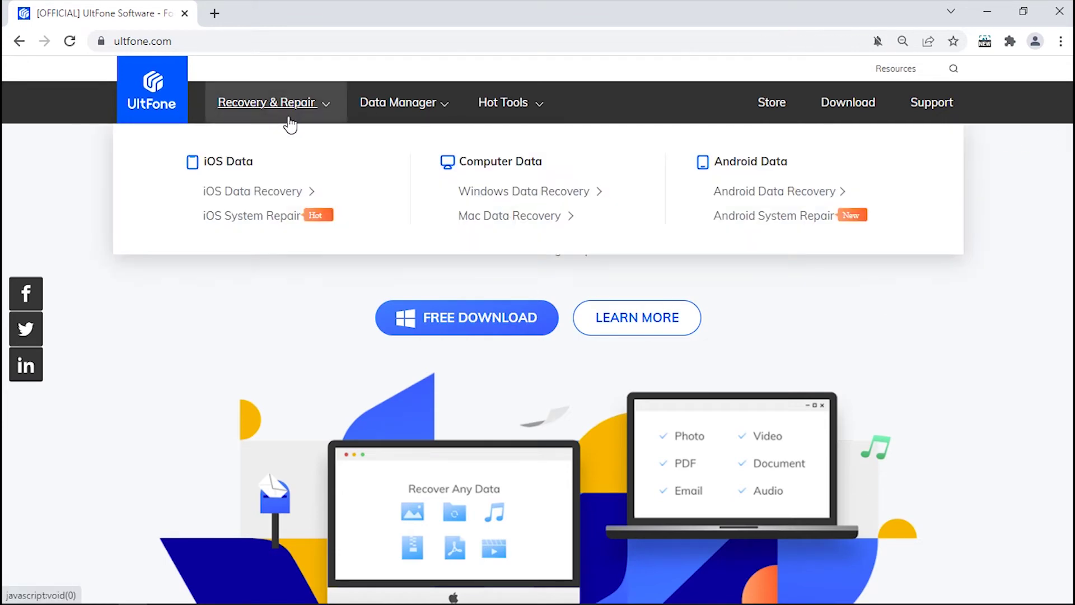
pyautogui.click(287, 223)
pyautogui.click(189, 540)
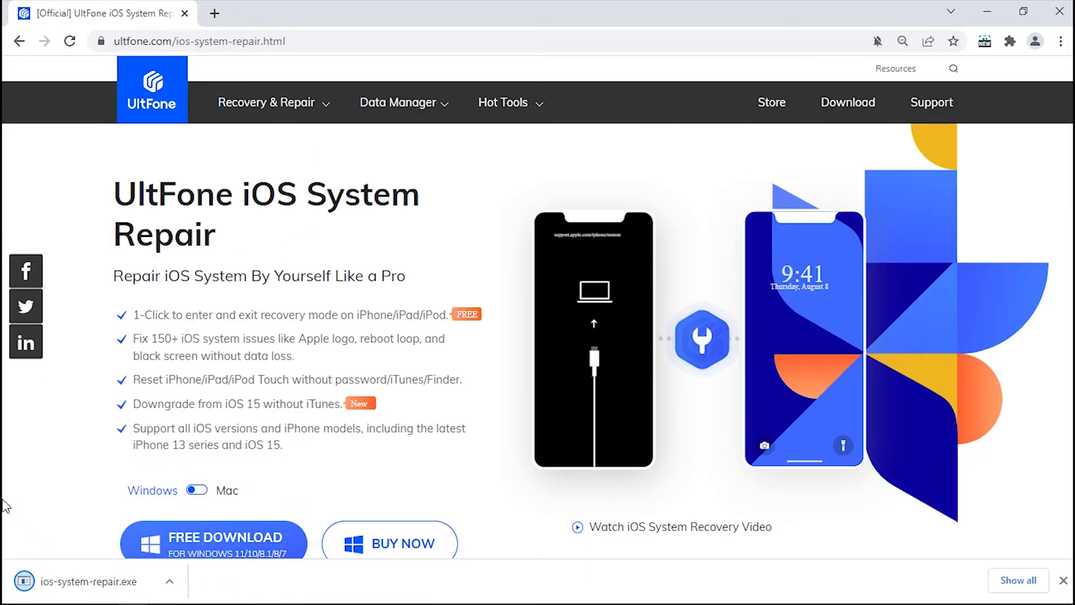
pyautogui.click(78, 582)
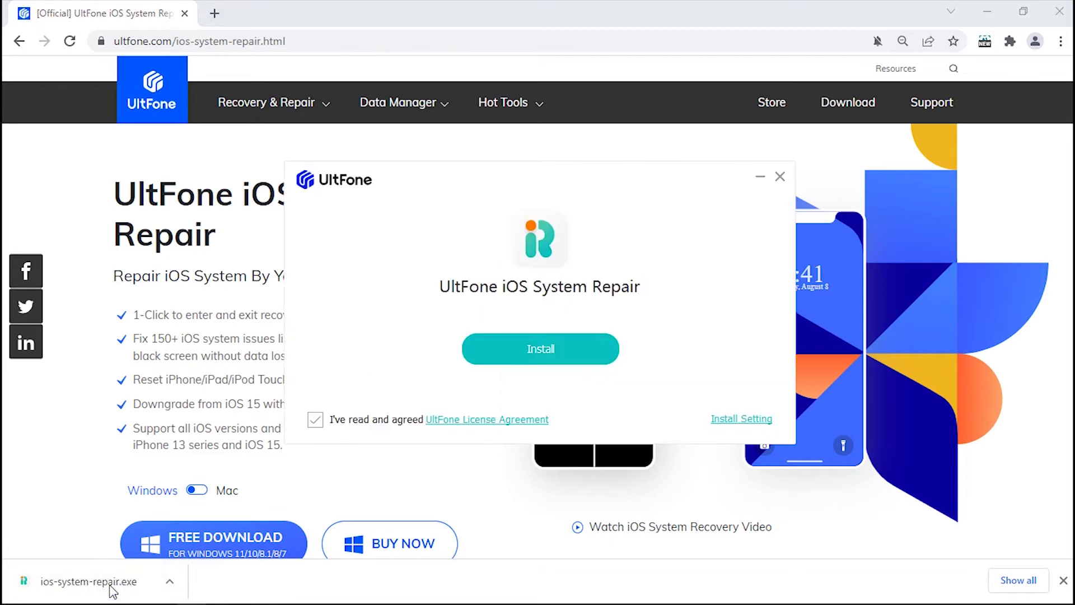
pyautogui.click(523, 351)
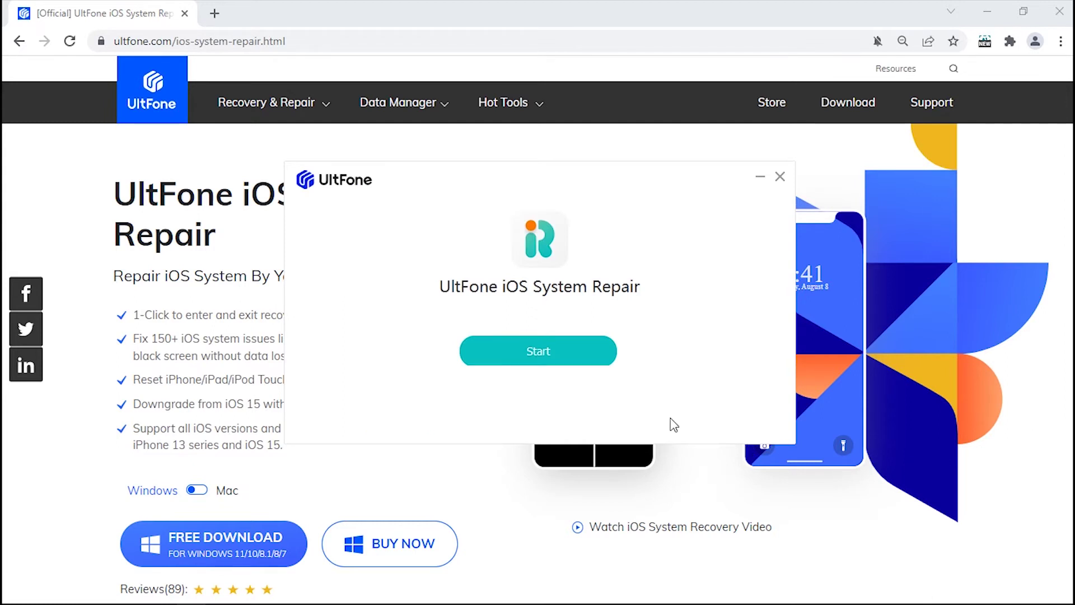
# - Launch UltFone iOS System Repair and minimize Chrome so the iPad Air 2 appears in Recovery Mode
pyautogui.click(539, 348)
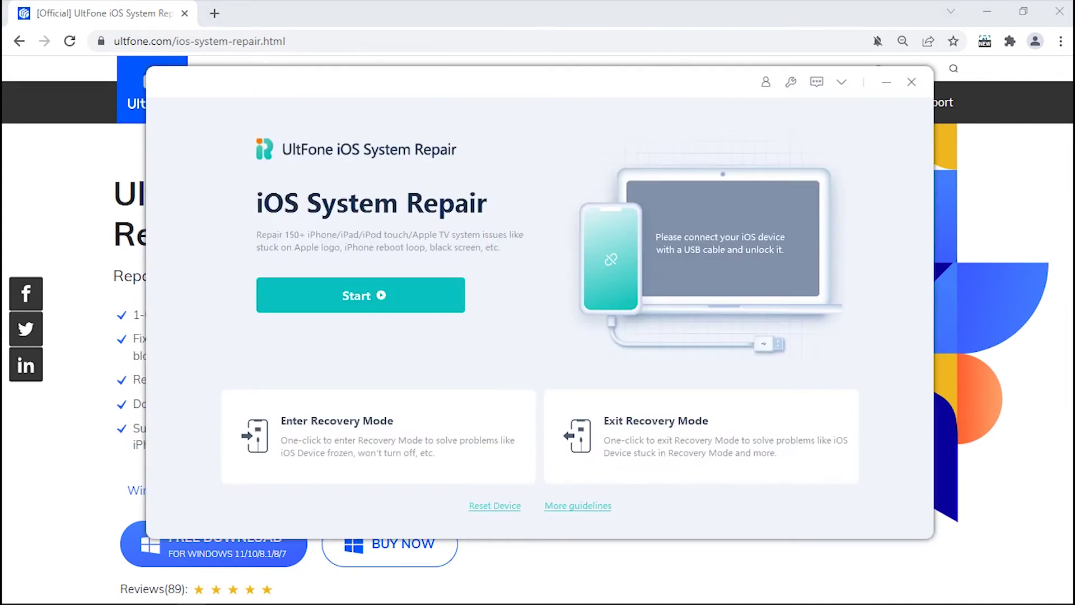
pyautogui.click(987, 11)
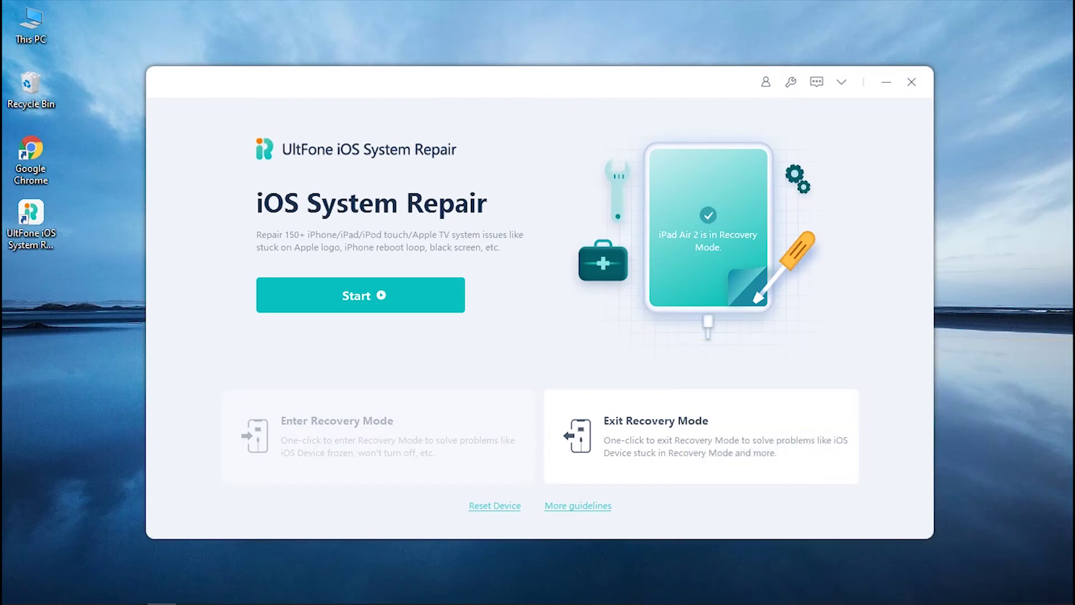
# - Under Reset Device, choose Factory Reset rather than General Reset and proceed
pyautogui.click(501, 506)
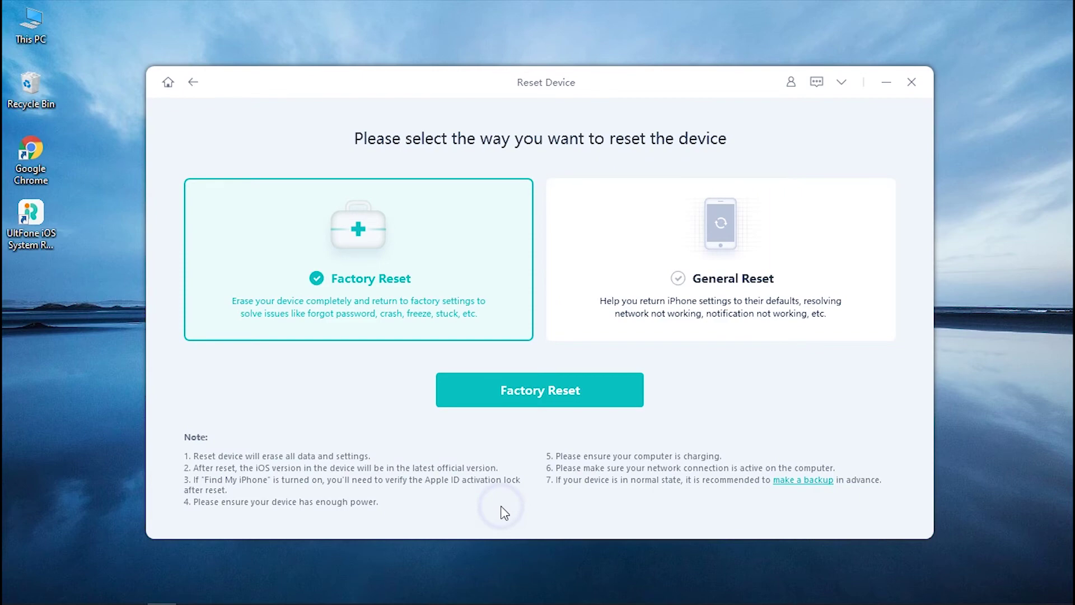
pyautogui.click(678, 319)
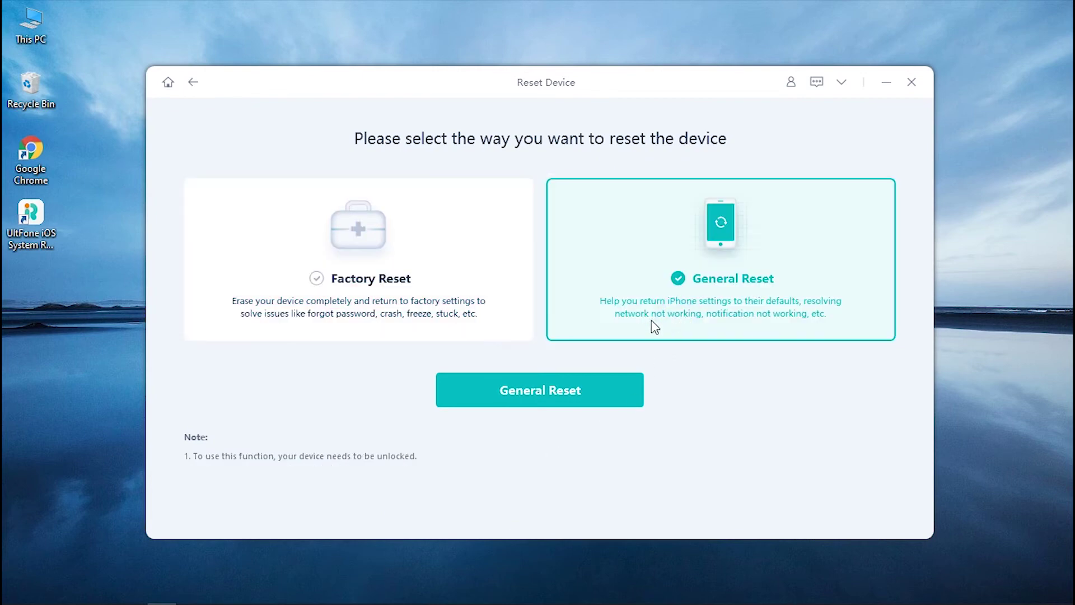
pyautogui.click(474, 315)
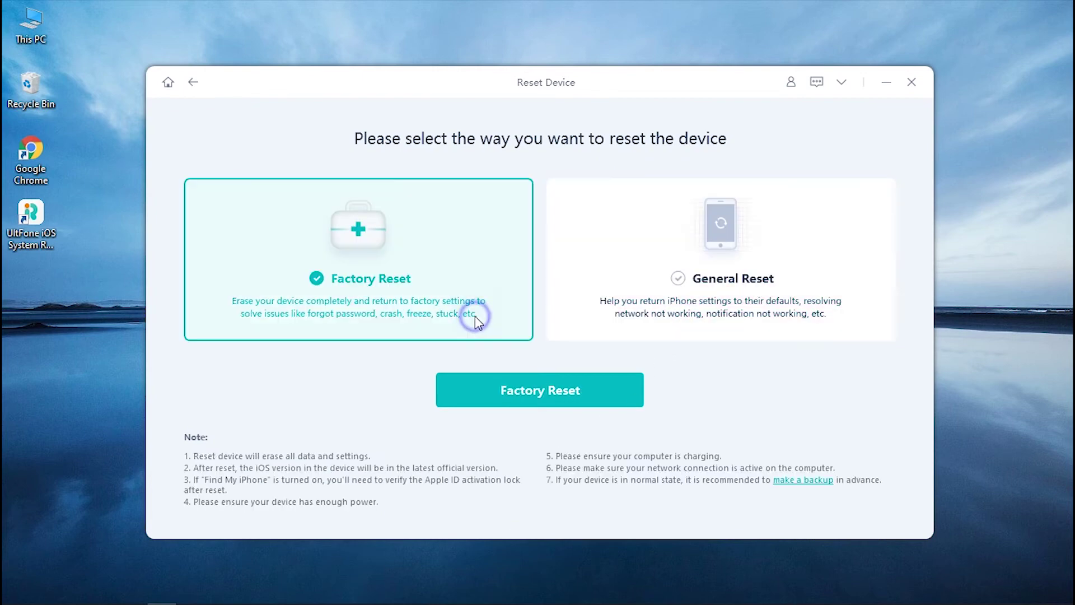
pyautogui.click(532, 400)
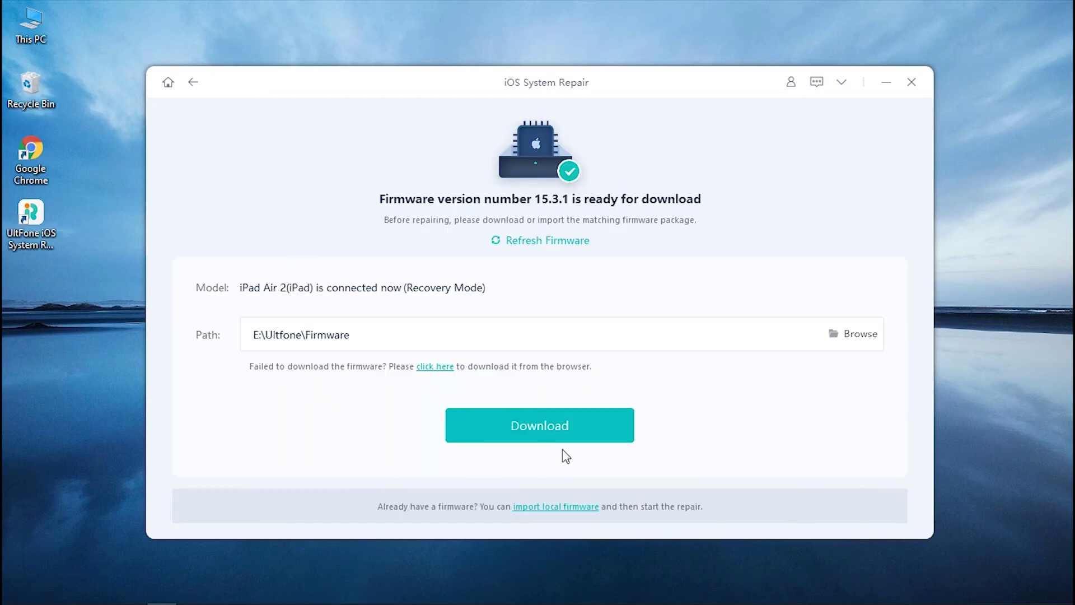
# - Download the 4.77 GB firmware 15.3.1, then start and confirm the iPad reset
pyautogui.click(553, 428)
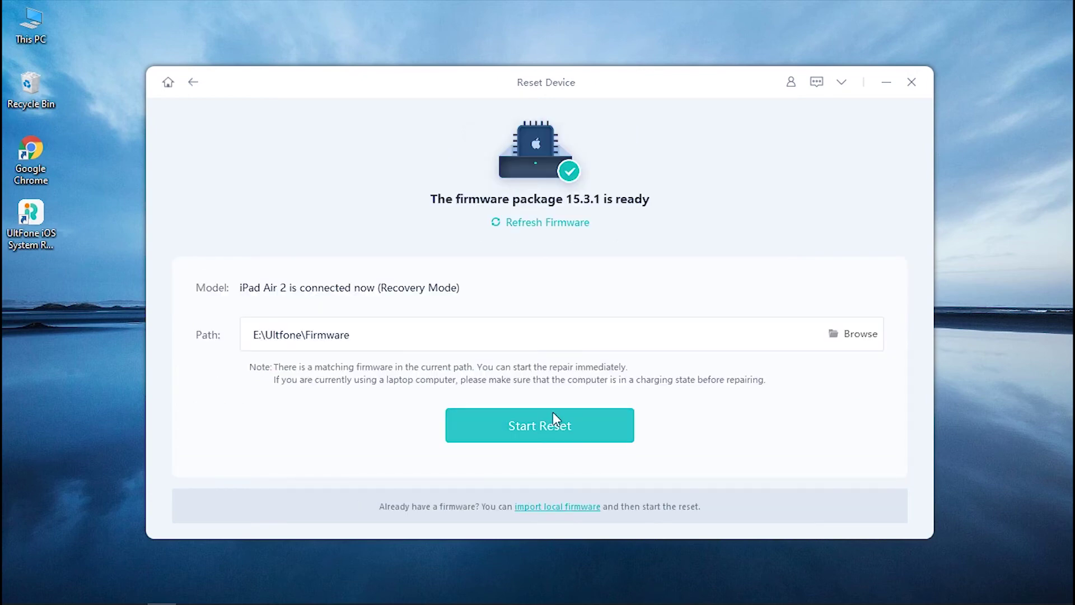
pyautogui.click(553, 423)
pyautogui.click(491, 363)
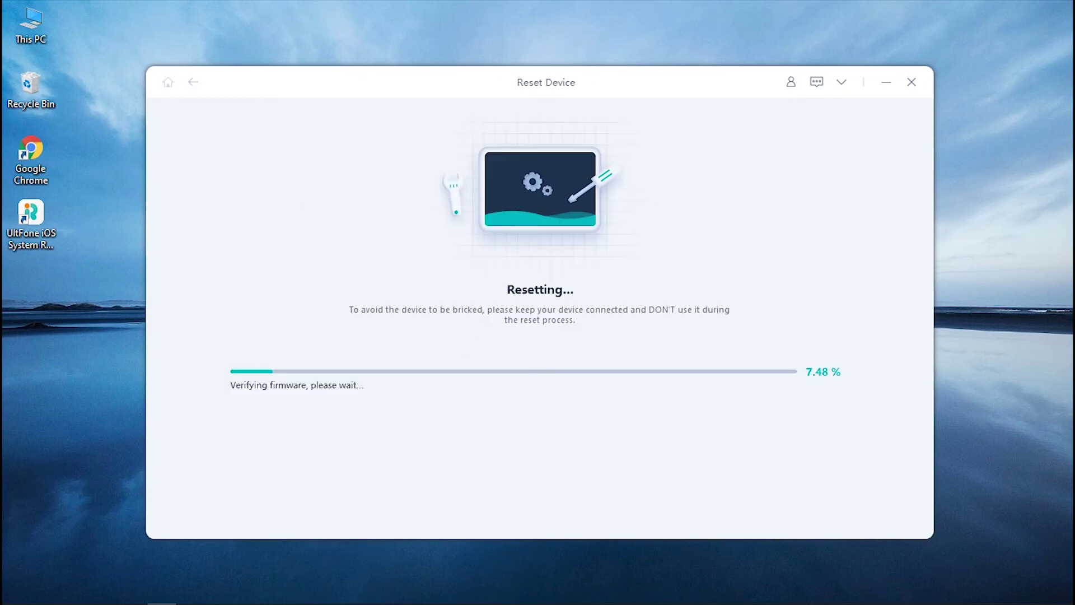
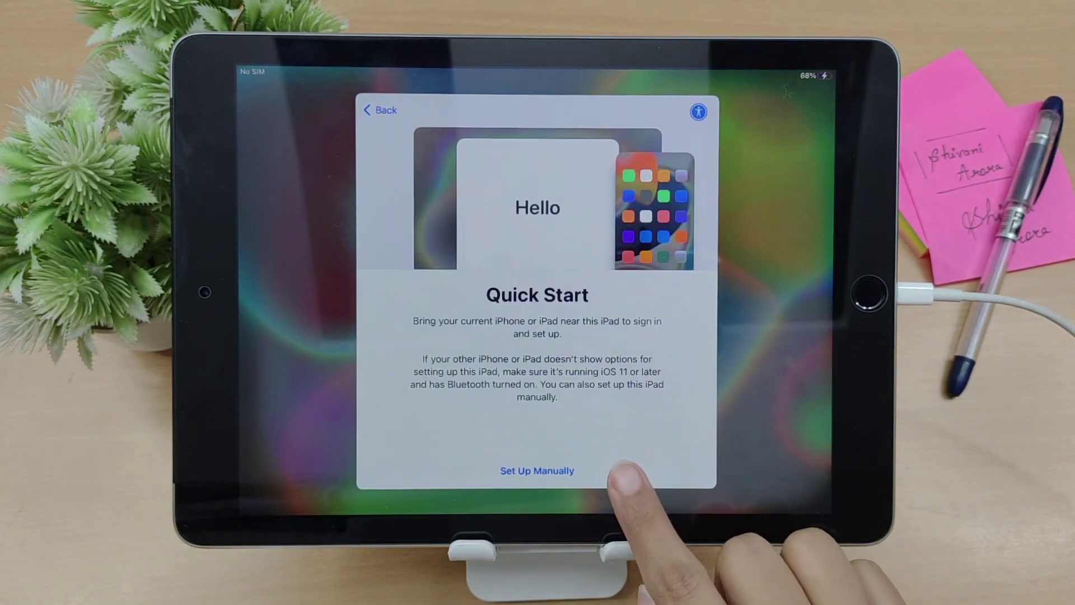
# - Choose manual setup, accept the language and privacy screens, and decline Touch ID
pyautogui.click(559, 471)
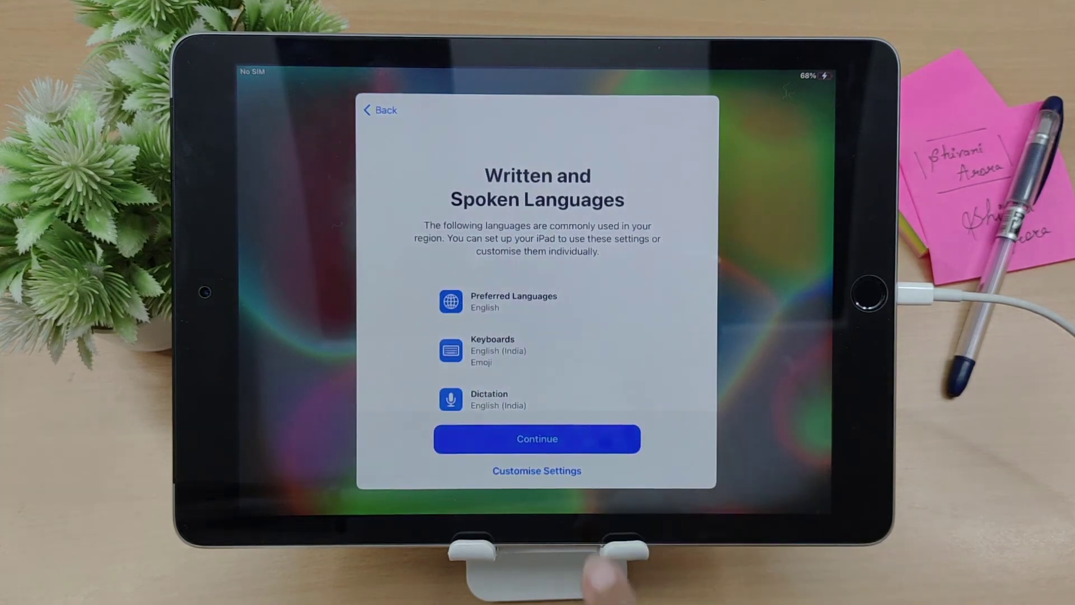
pyautogui.click(537, 439)
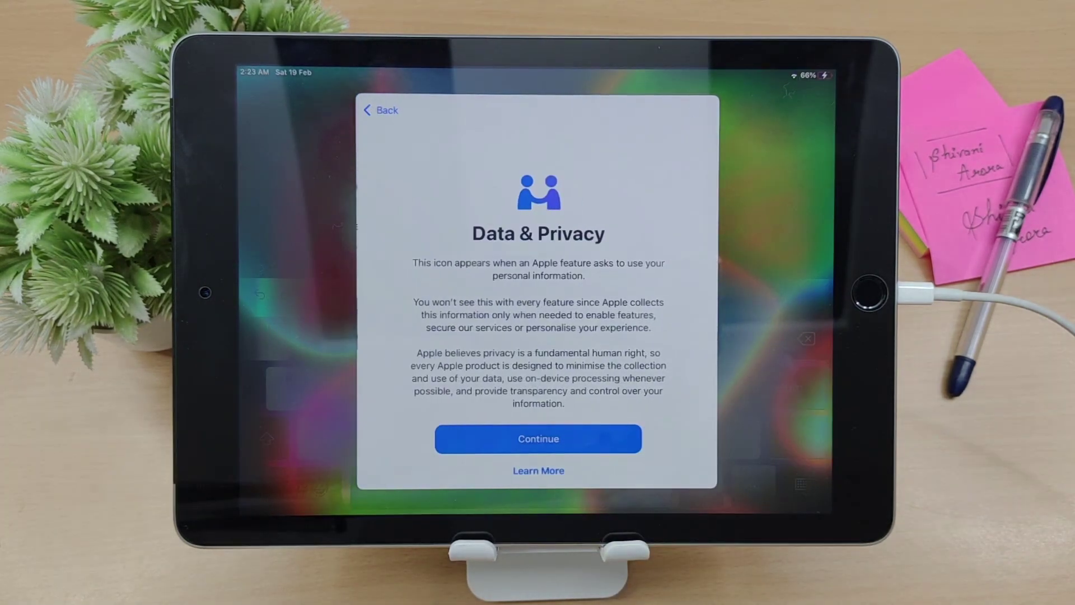
pyautogui.click(538, 438)
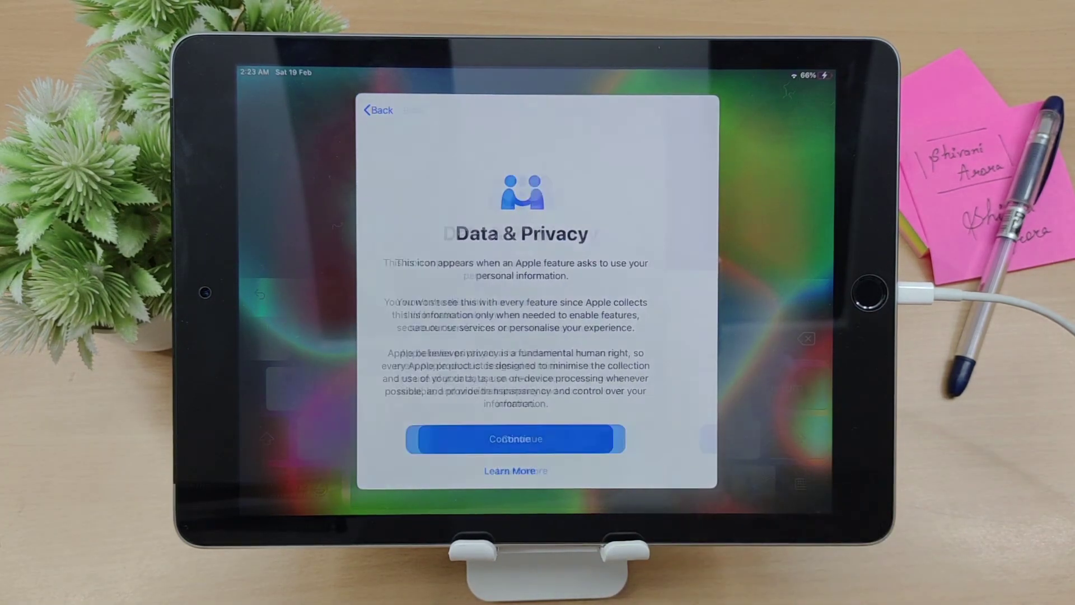
pyautogui.click(571, 471)
pyautogui.click(499, 337)
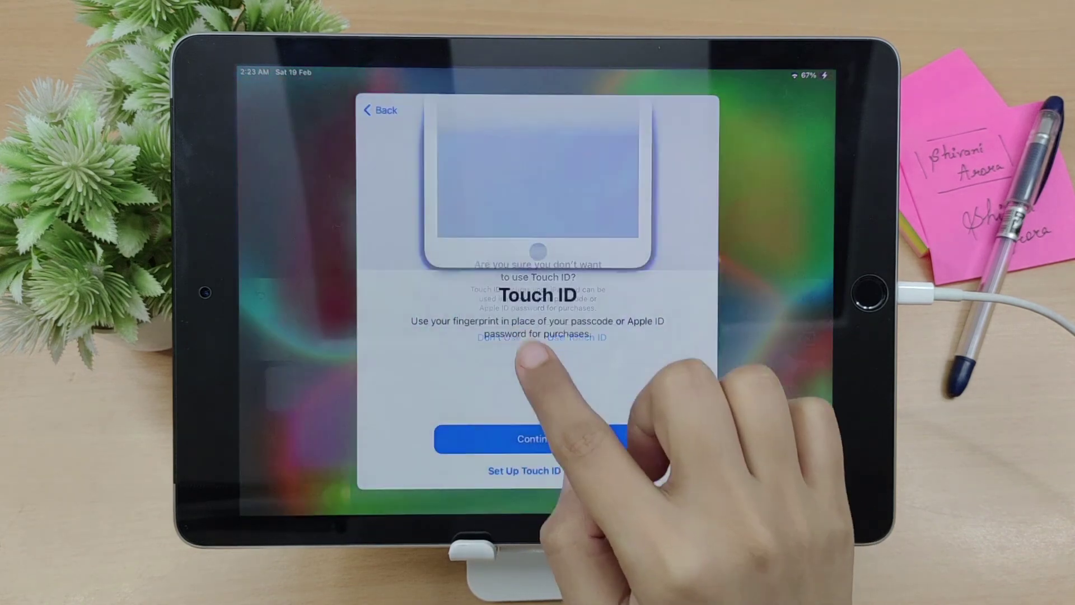
# - Set a six-digit device passcode, keeping it despite the easily-guessed warning
pyautogui.write('000000')
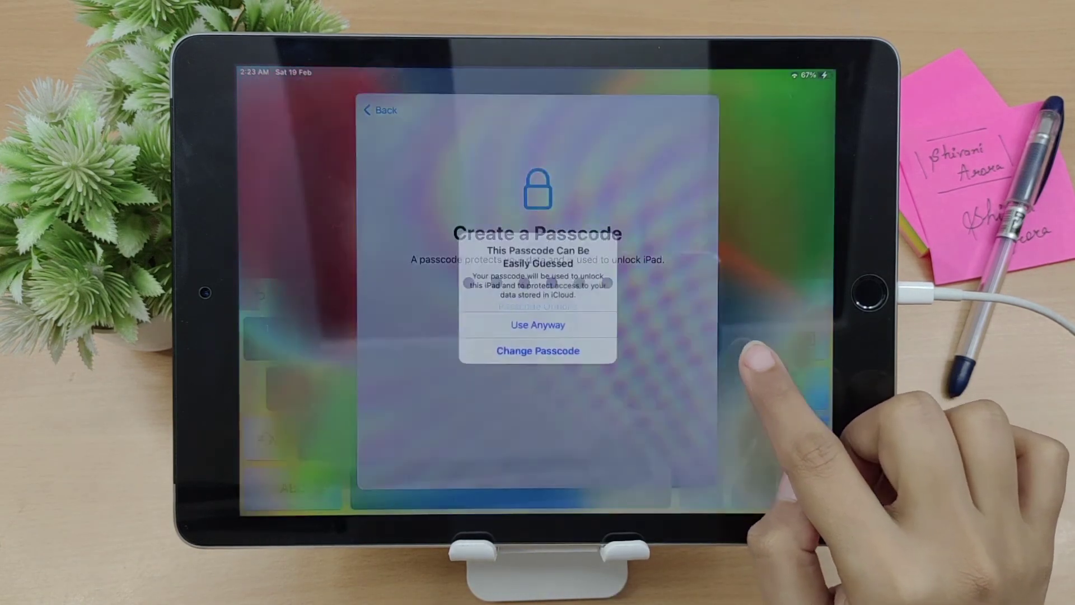
pyautogui.click(532, 330)
pyautogui.write('000000')
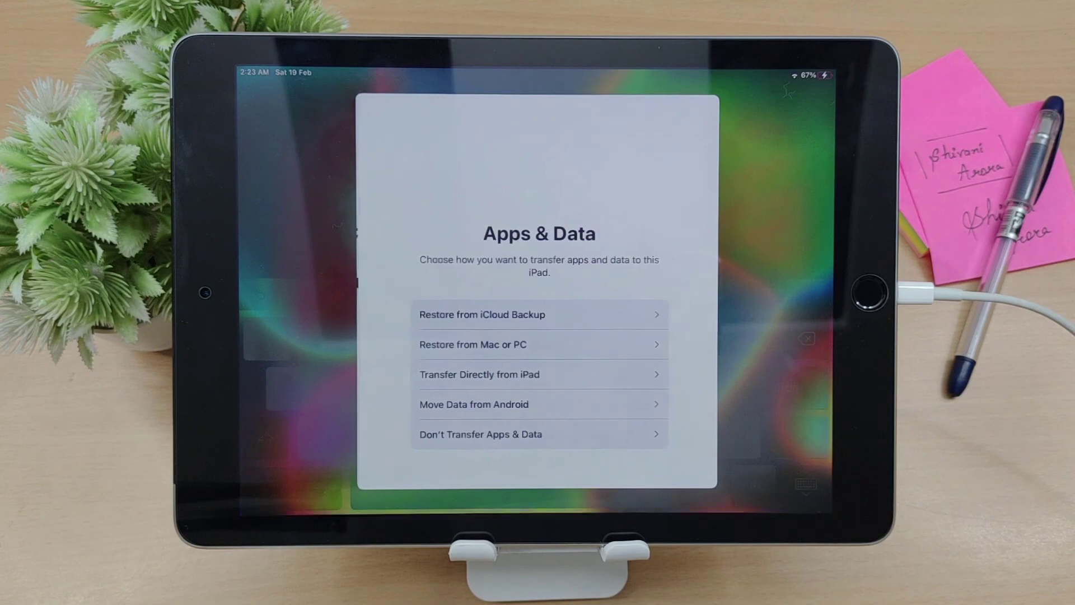
# - Start fresh without transferring apps or data, agree to the terms, and reach the Home Screen
pyautogui.click(644, 438)
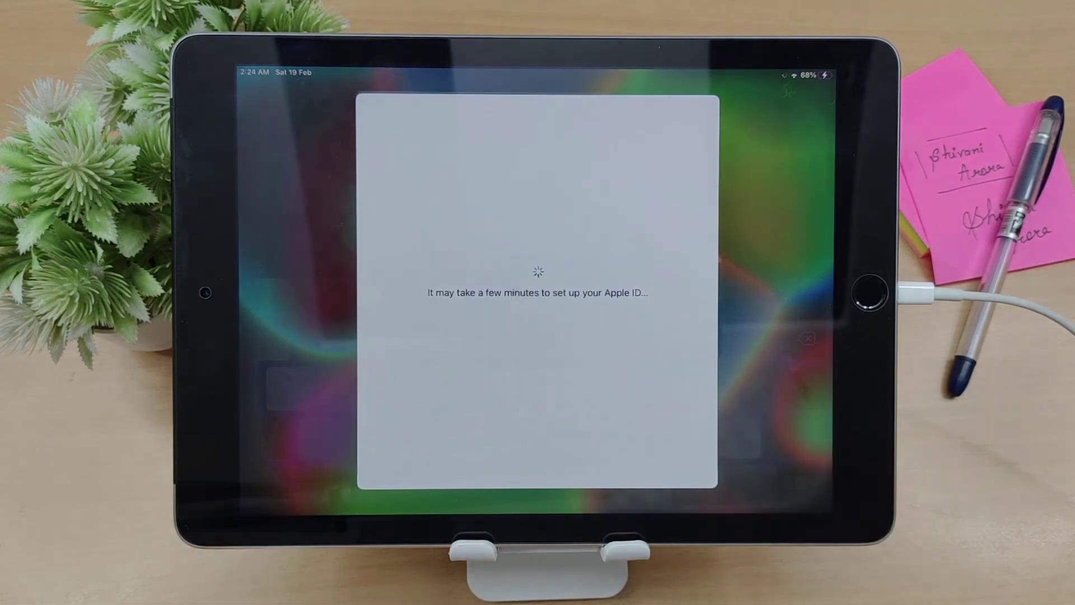
pyautogui.click(669, 499)
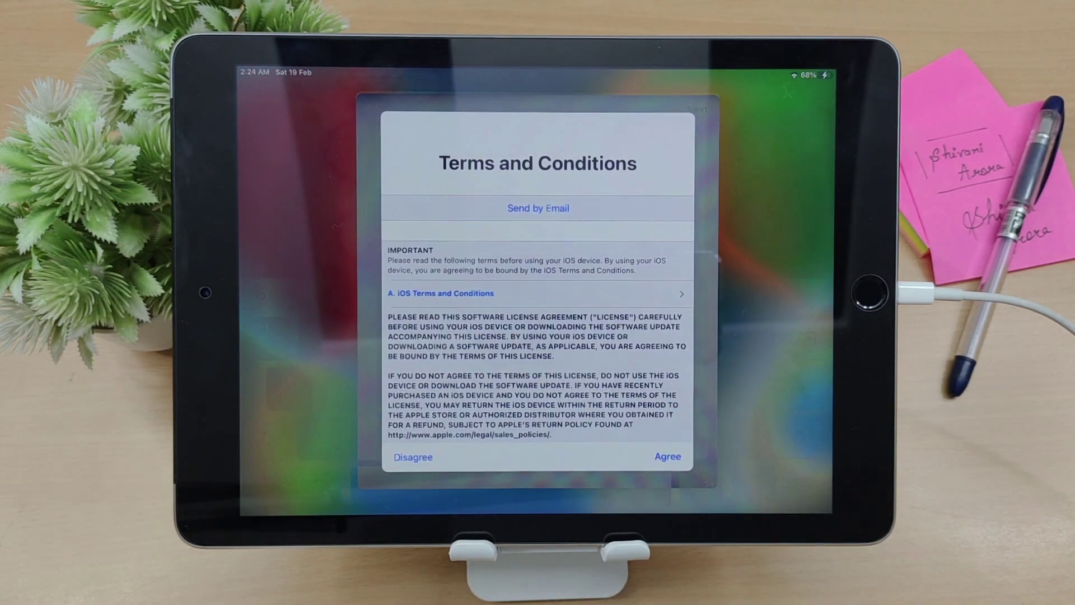
pyautogui.click(616, 438)
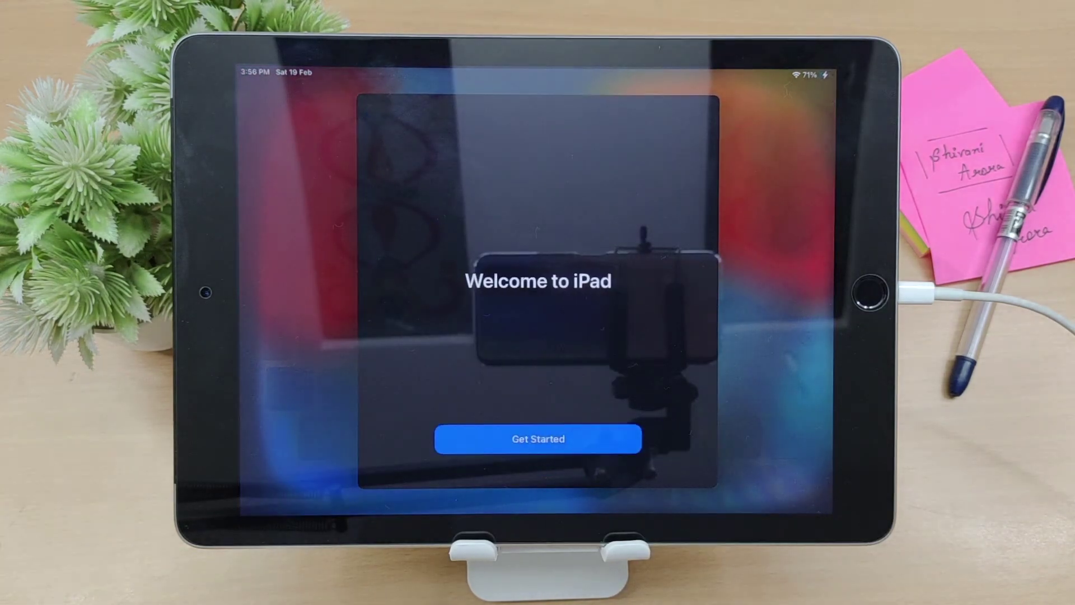
pyautogui.click(622, 439)
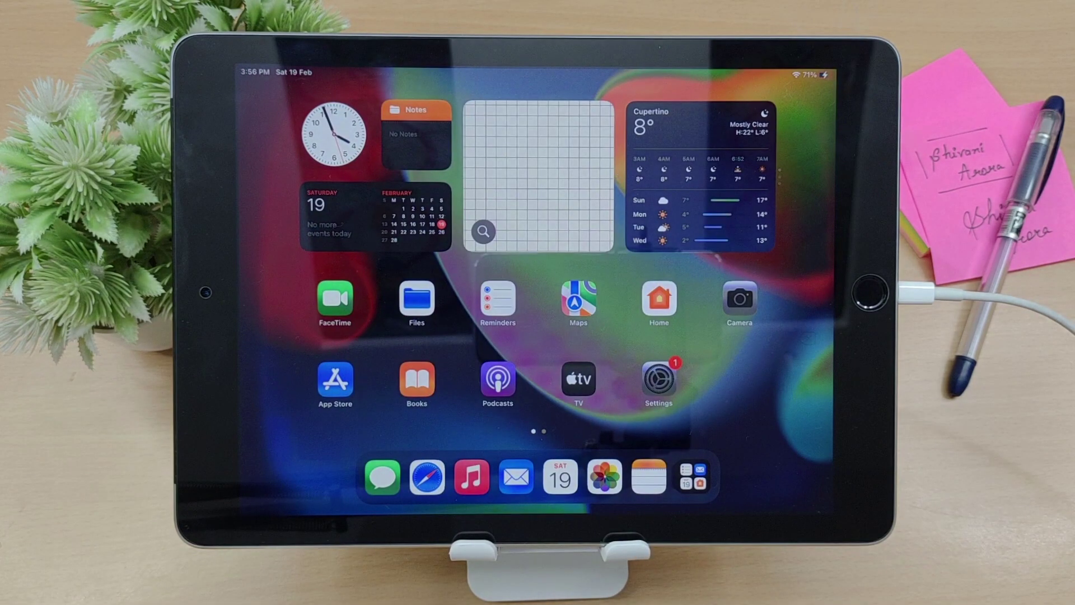